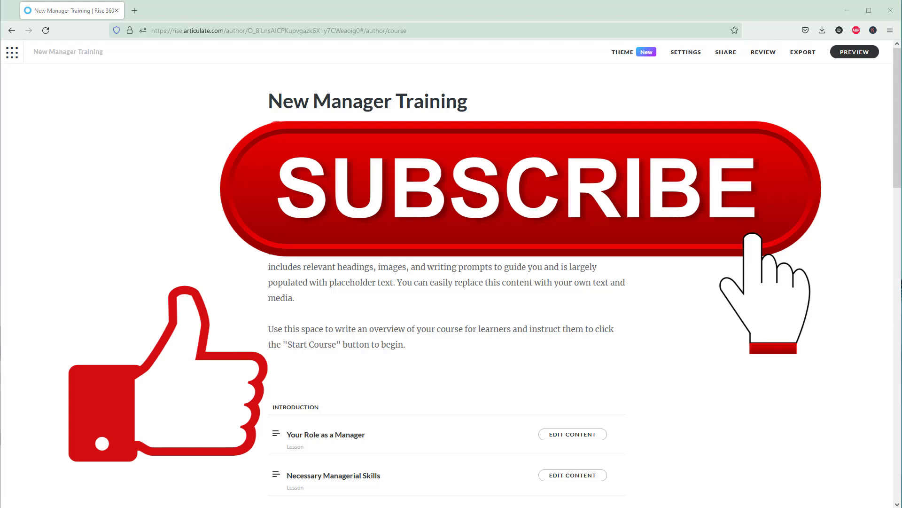
# Step: Add a 'T&Cs' lesson at the end of the course and make it a quiz
pyautogui.scroll(-8, 505, 167)
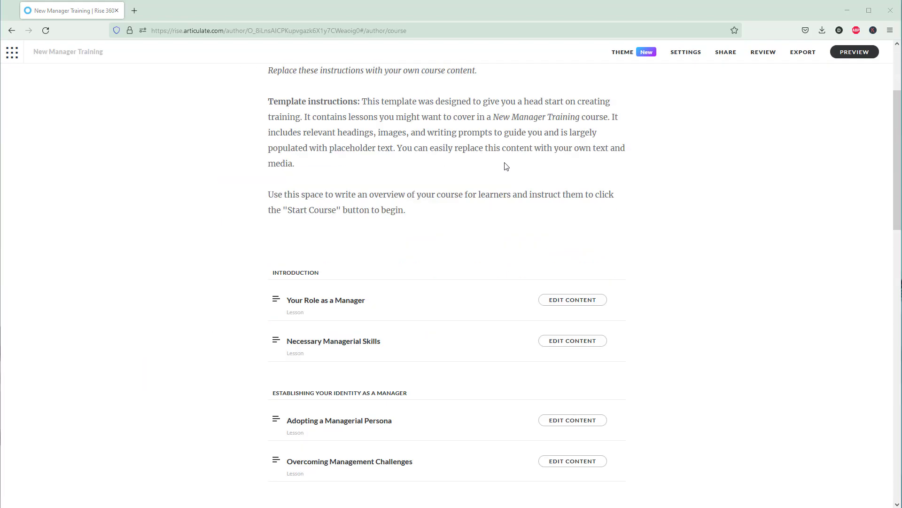
pyautogui.scroll(-10, 581, 196)
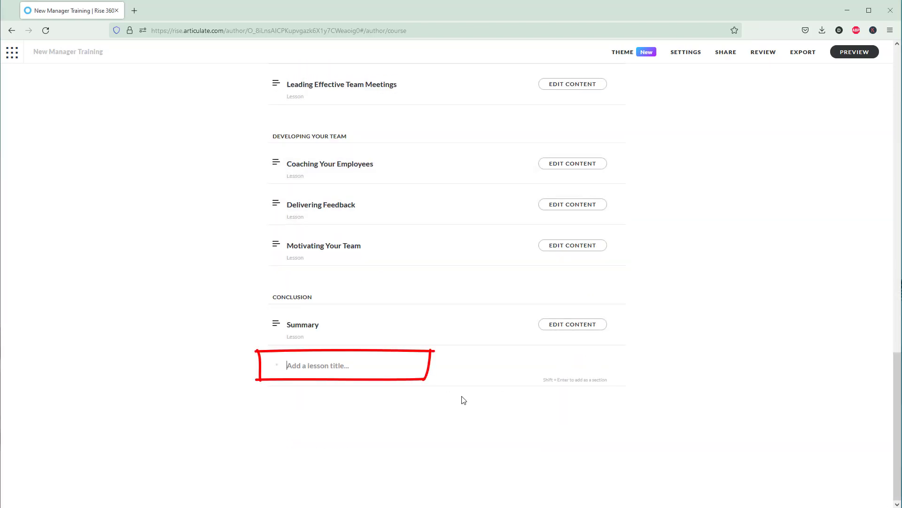
pyautogui.write('T&Cs')
pyautogui.press('Return')
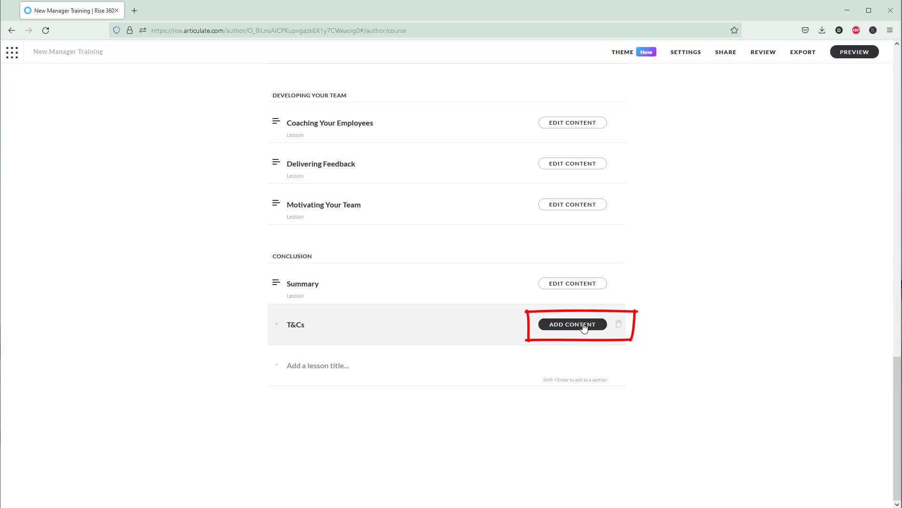
pyautogui.click(584, 328)
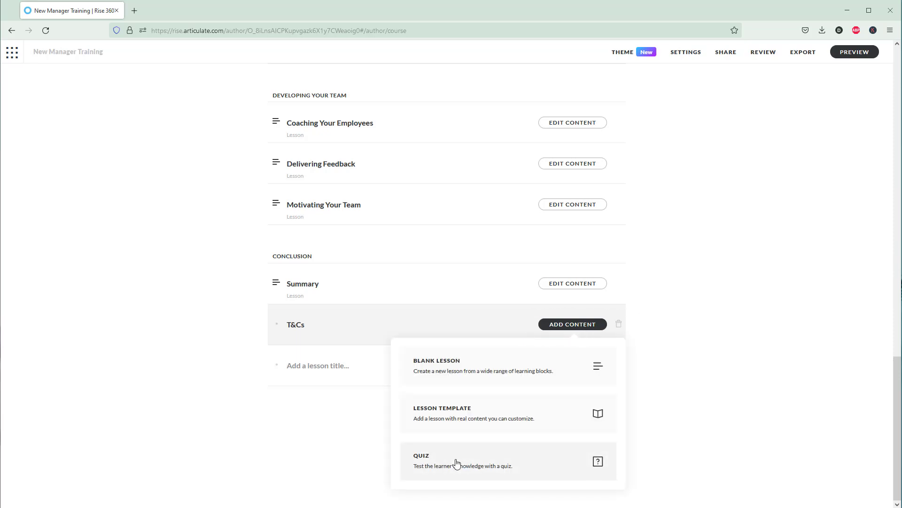
pyautogui.click(523, 464)
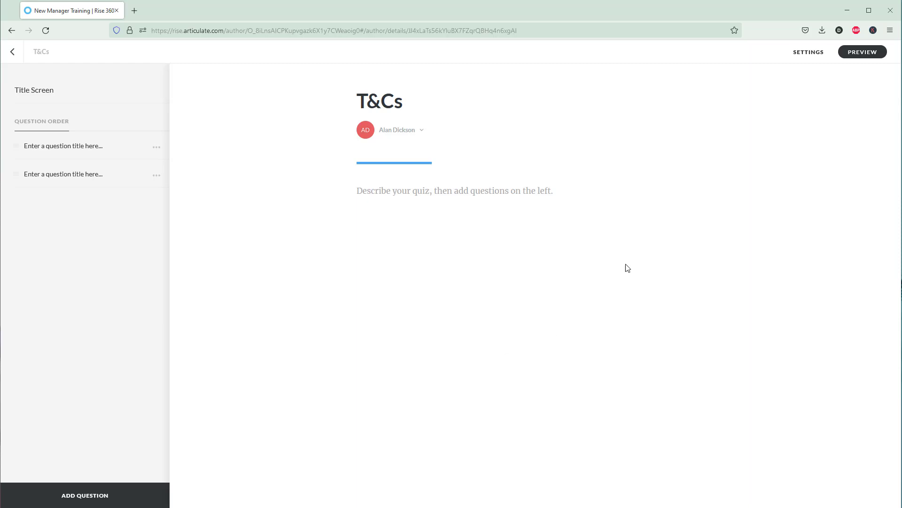
# Step: Delete the quiz's second question and open the remaining question for editing
pyautogui.click(156, 176)
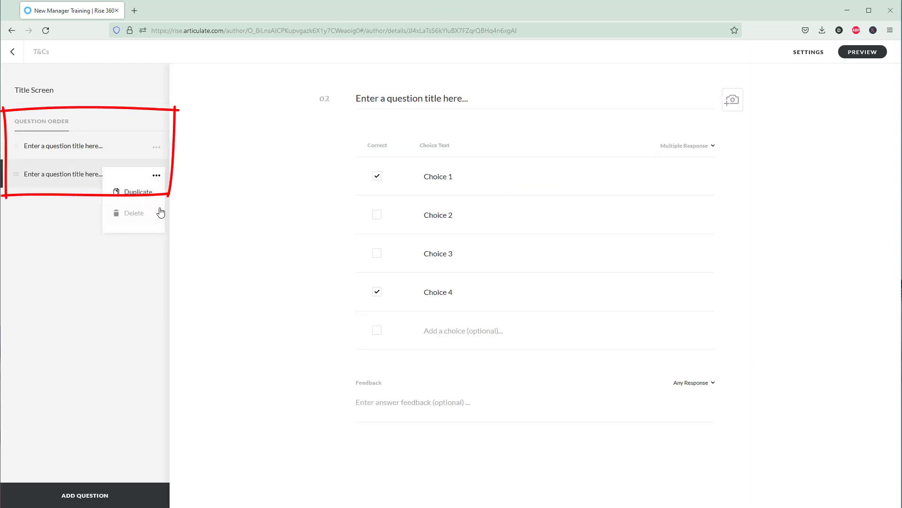
pyautogui.click(133, 214)
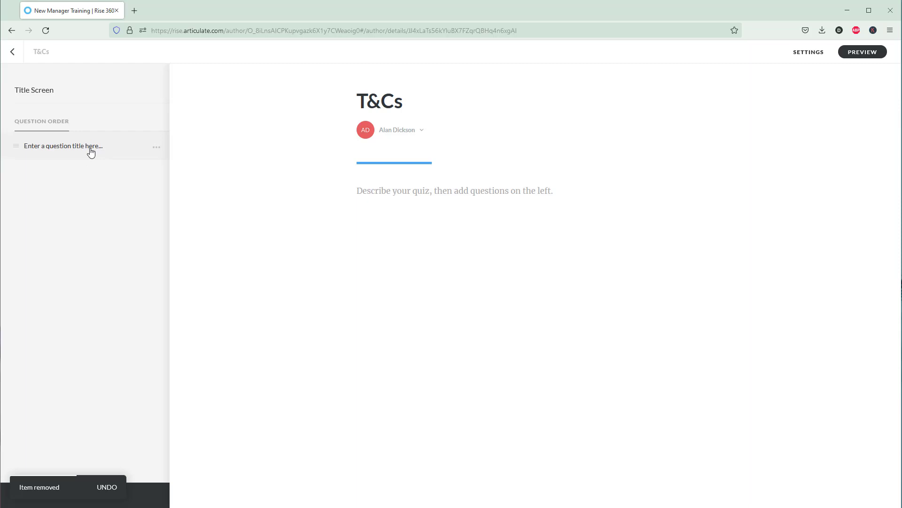
pyautogui.click(132, 160)
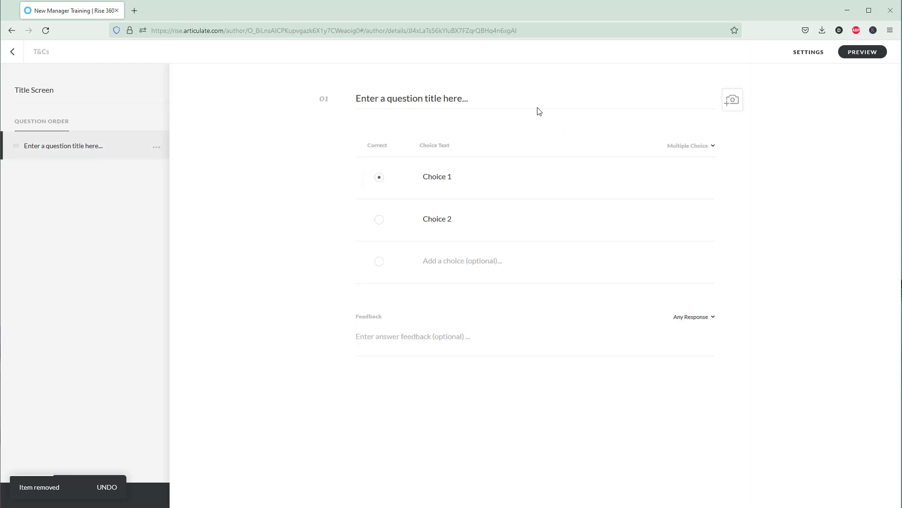
# Step: Title the question 'Do you agree to the Terms and Conditions?'
pyautogui.hotkey('ctrl', 'a')
pyautogui.write('Do')
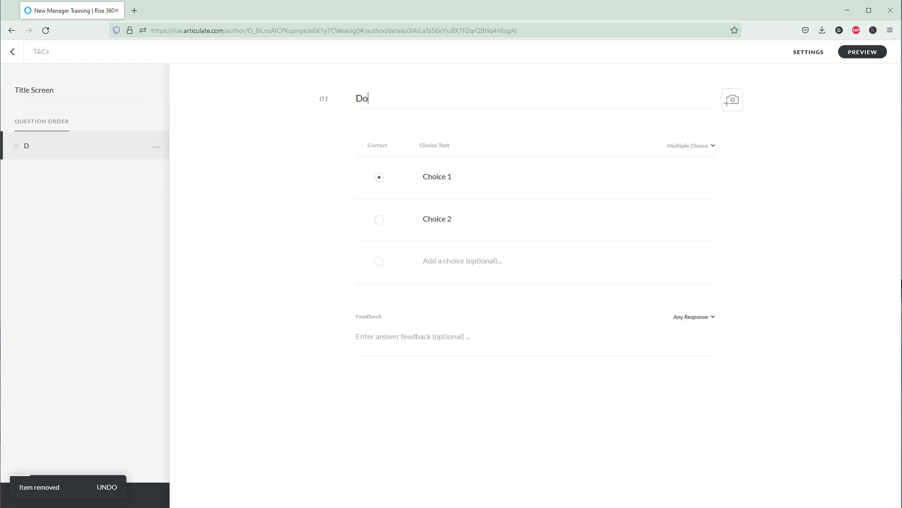
pyautogui.write(' you agree tio')
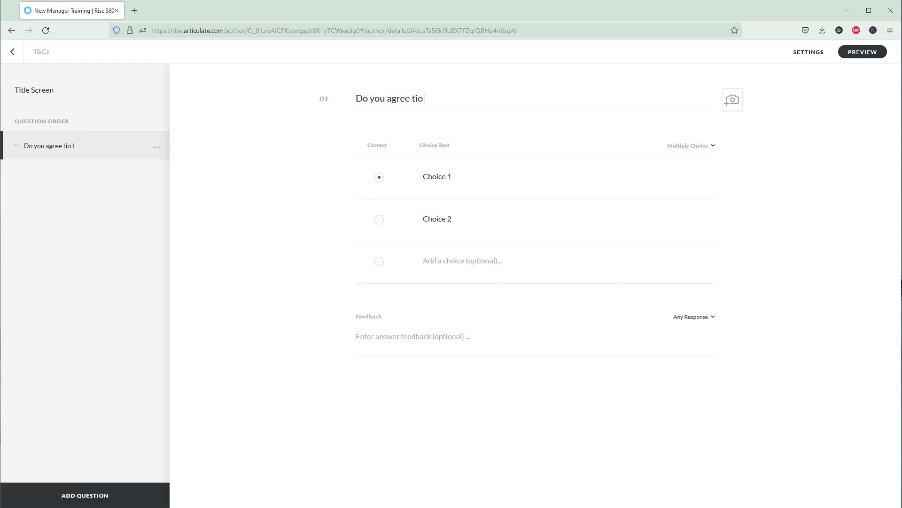
pyautogui.press('BackSpace')
pyautogui.press('BackSpace')
pyautogui.write('o the Ter')
pyautogui.write('ms and Condition')
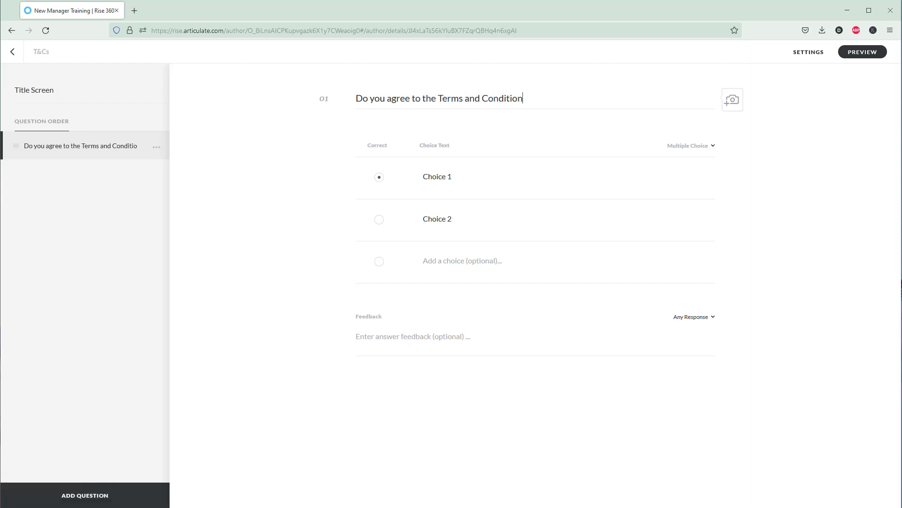
pyautogui.write('s?')
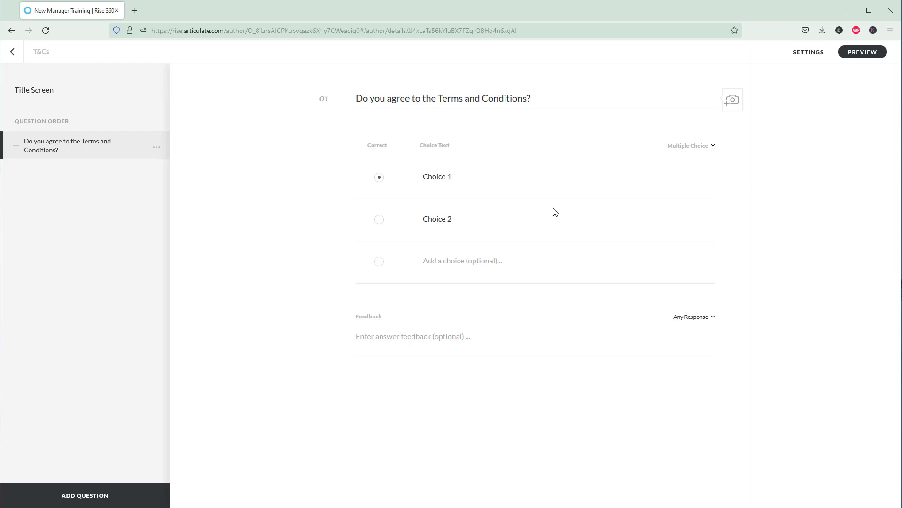
# Step: Rename the answer choices to Yes and No
pyautogui.hotkey('ctrl', 'a')
pyautogui.write('Ye')
pyautogui.click(483, 219)
pyautogui.hotkey('ctrl', 'a')
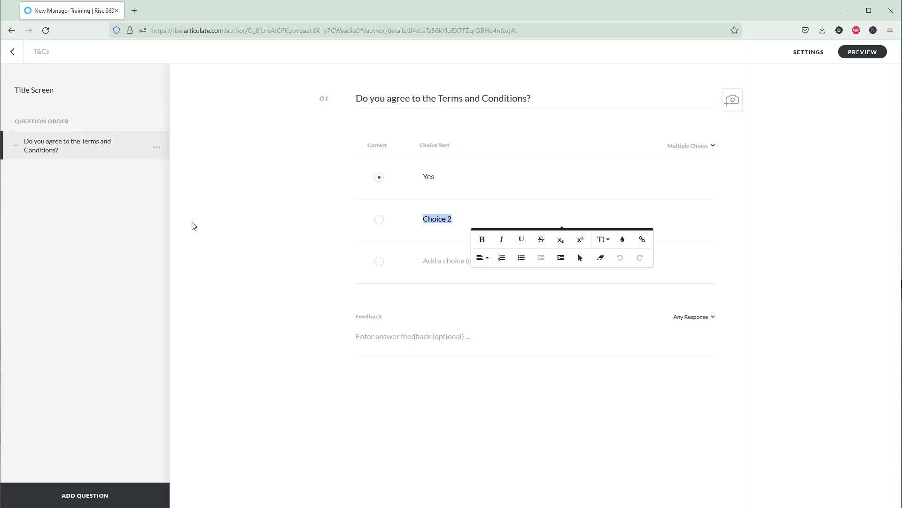
pyautogui.write('No')
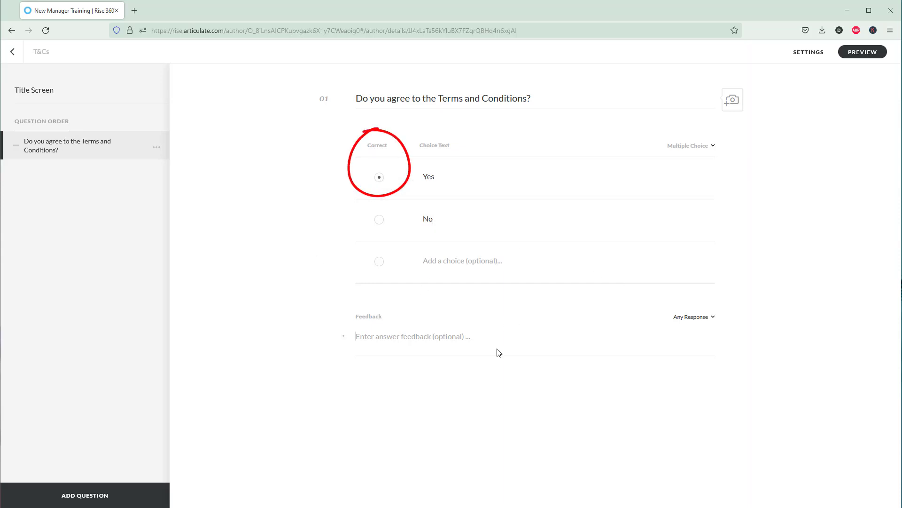
# Step: Use Correct / Incorrect feedback, with incorrect feedback 'You must select 'Yes'.'
pyautogui.click(700, 317)
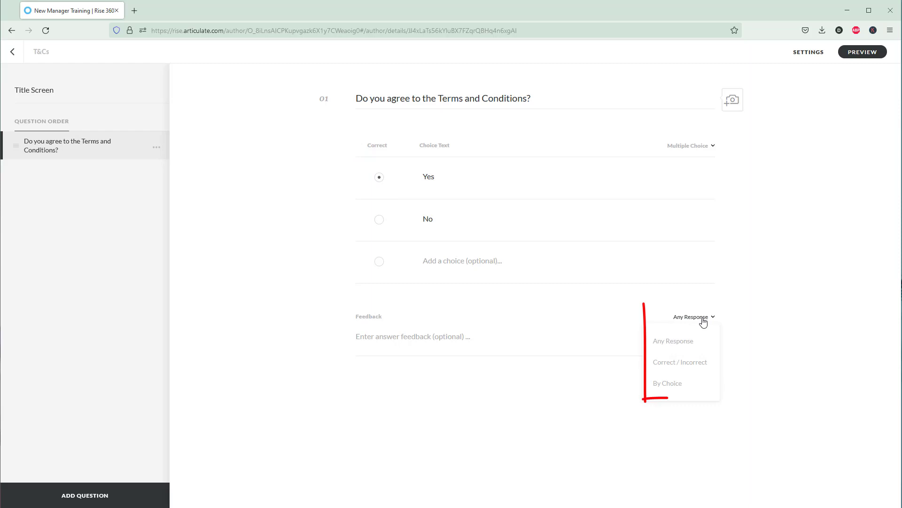
pyautogui.click(690, 365)
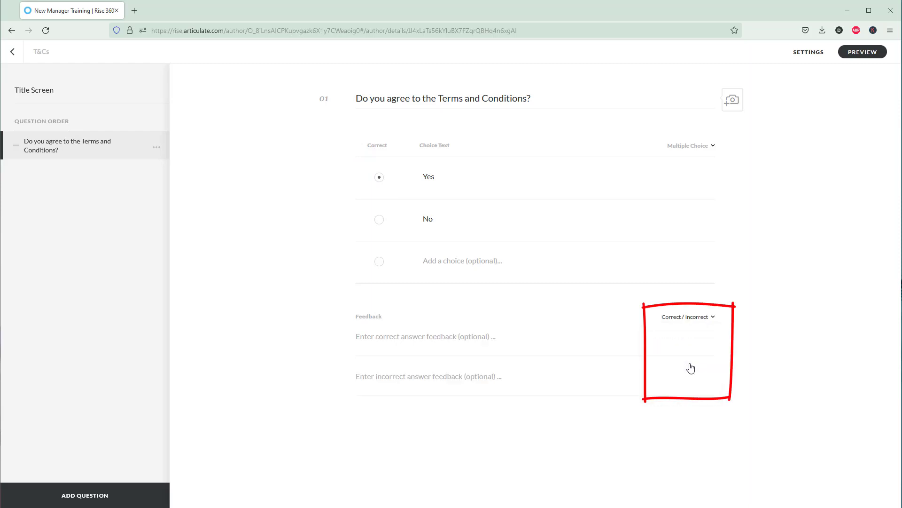
pyautogui.click(421, 379)
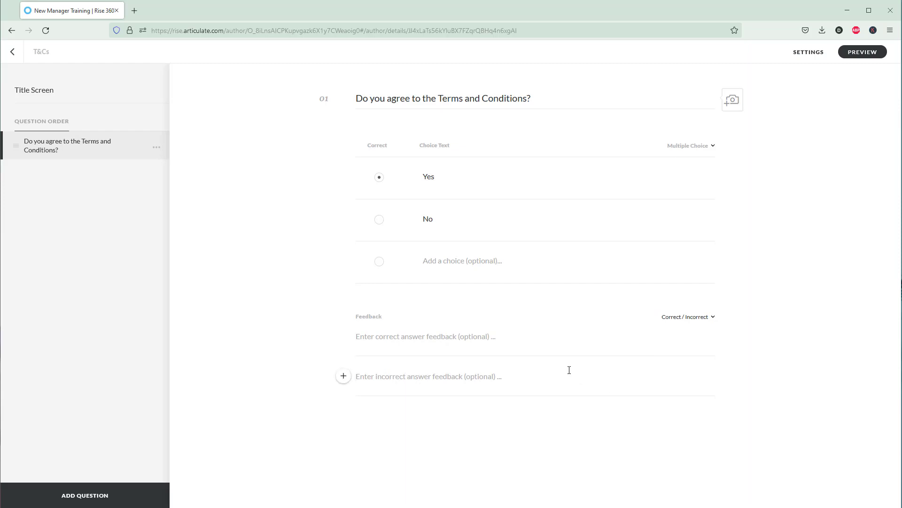
pyautogui.write("You must select 'Yes'.")
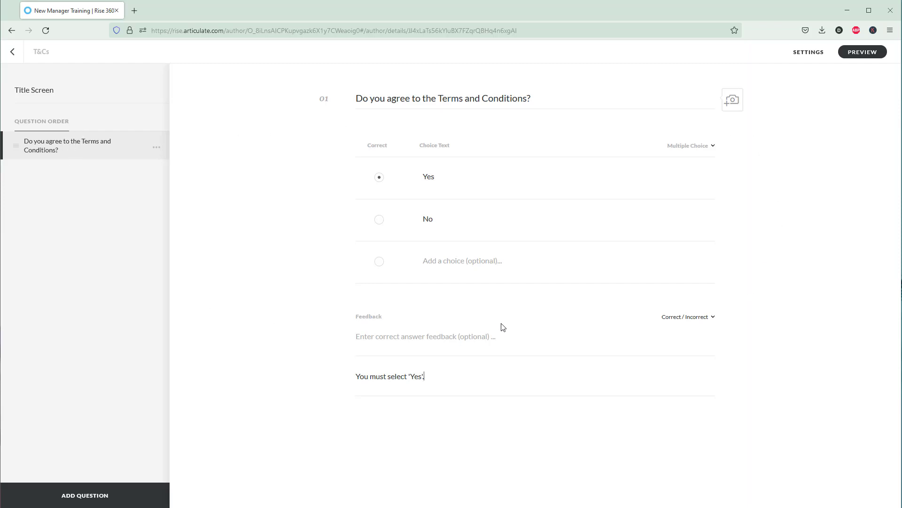
# Step: Drag the T&Cs quiz above Summary in Conclusion, then reopen it for editing
pyautogui.click(13, 52)
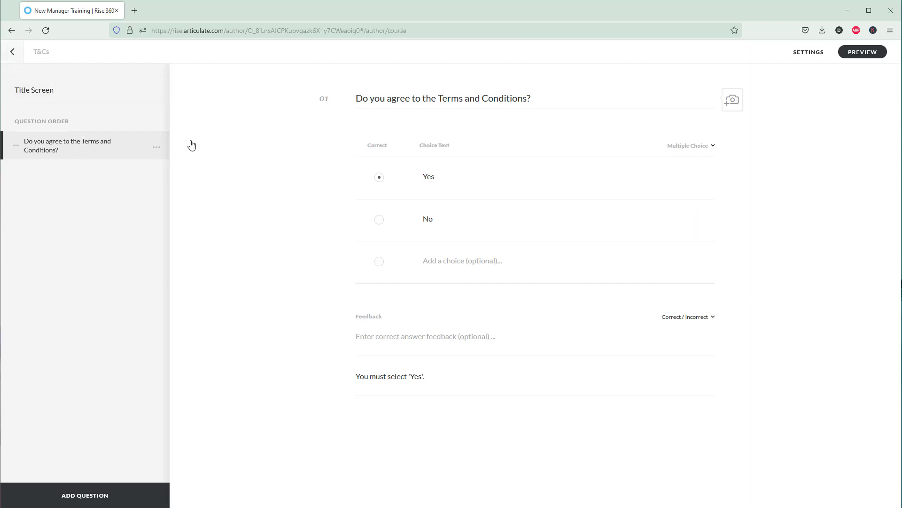
pyautogui.scroll(-15, 429, 396)
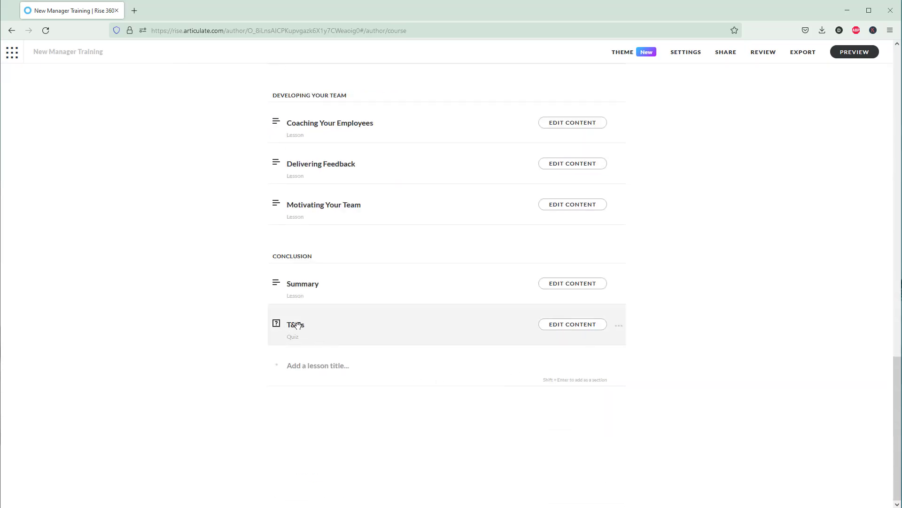
pyautogui.moveTo(298, 326); pyautogui.dragTo(289, 285)
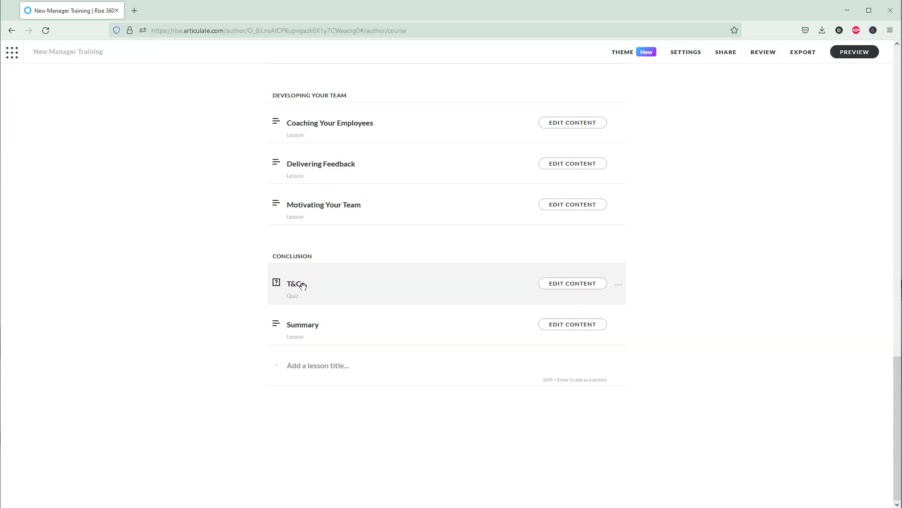
pyautogui.click(568, 284)
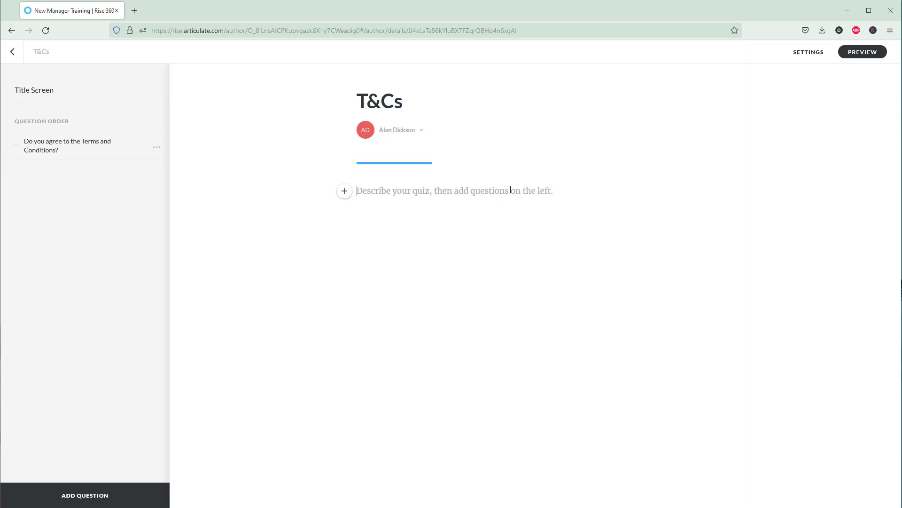
# Step: Enter the quiz description 'The terms and conditions are....'
pyautogui.write('The')
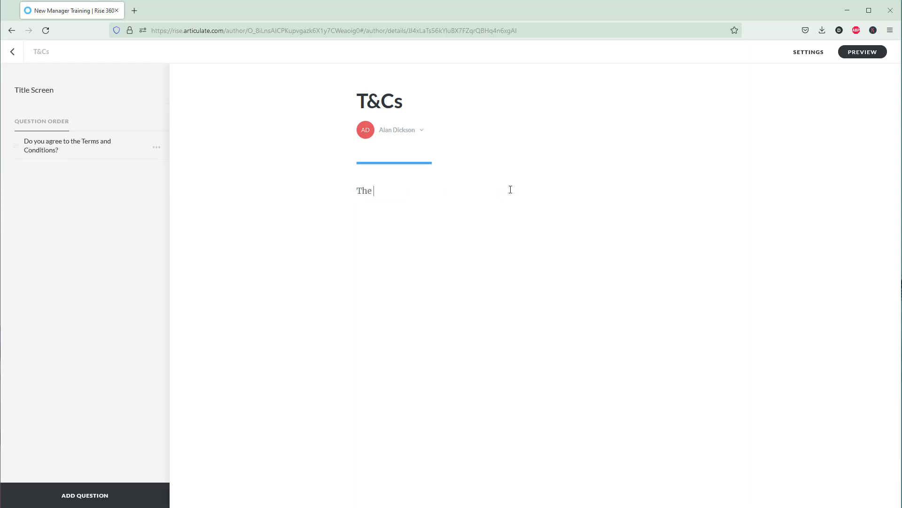
pyautogui.write(' terms and conditions are....')
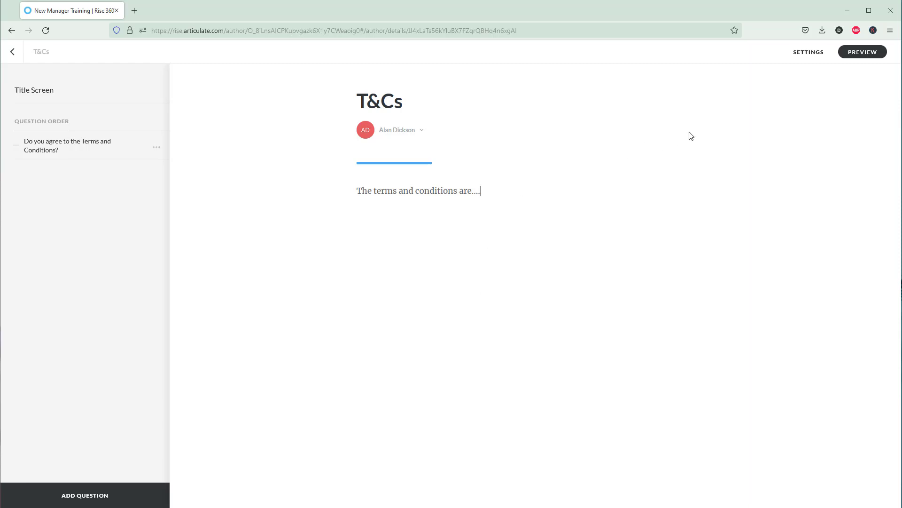
# Step: Set passing score 100 with Unlimited retries and Require Passing Score To Continue on
pyautogui.click(811, 56)
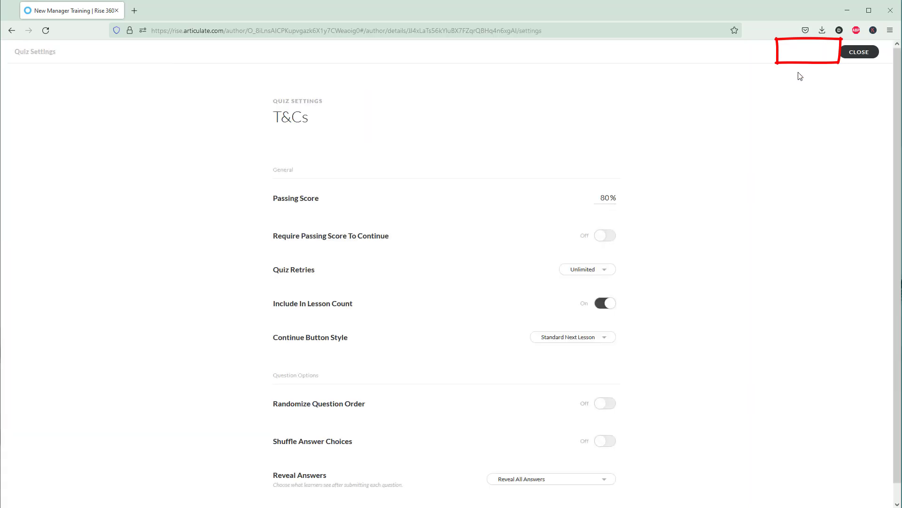
pyautogui.doubleClick(601, 197)
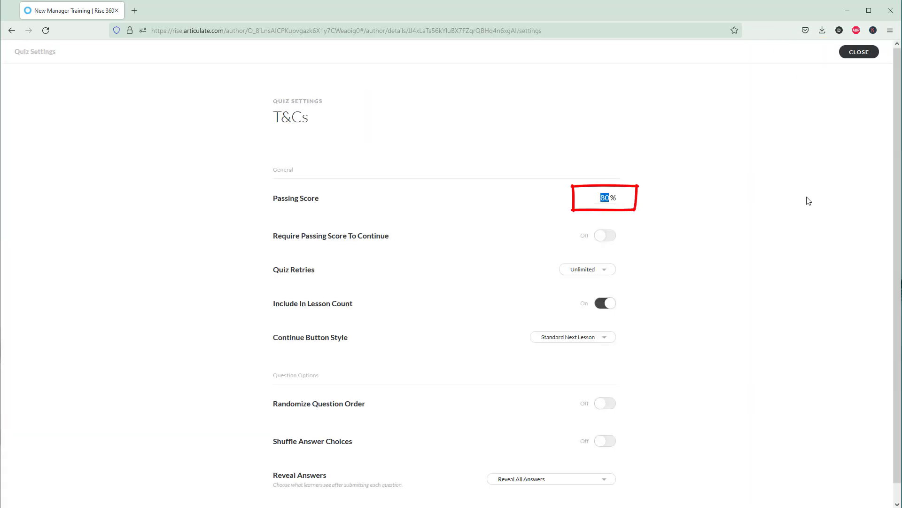
pyautogui.write('100')
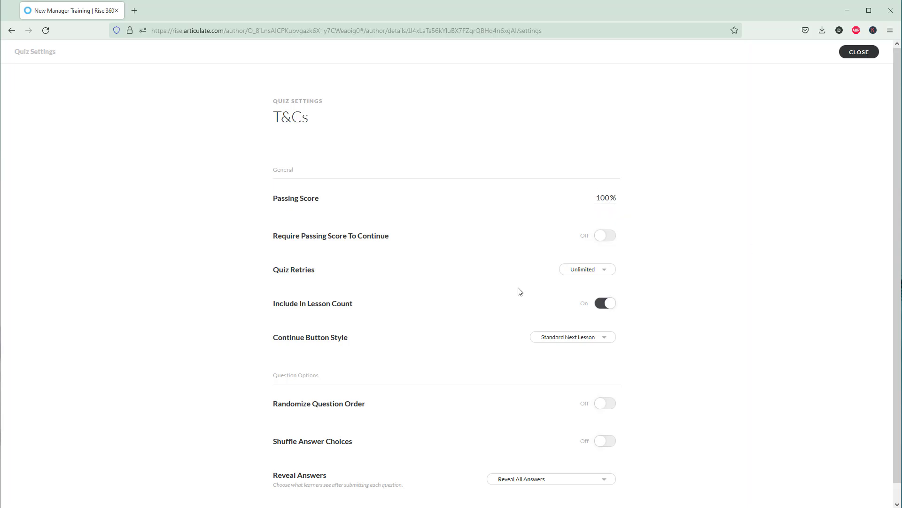
pyautogui.click(587, 273)
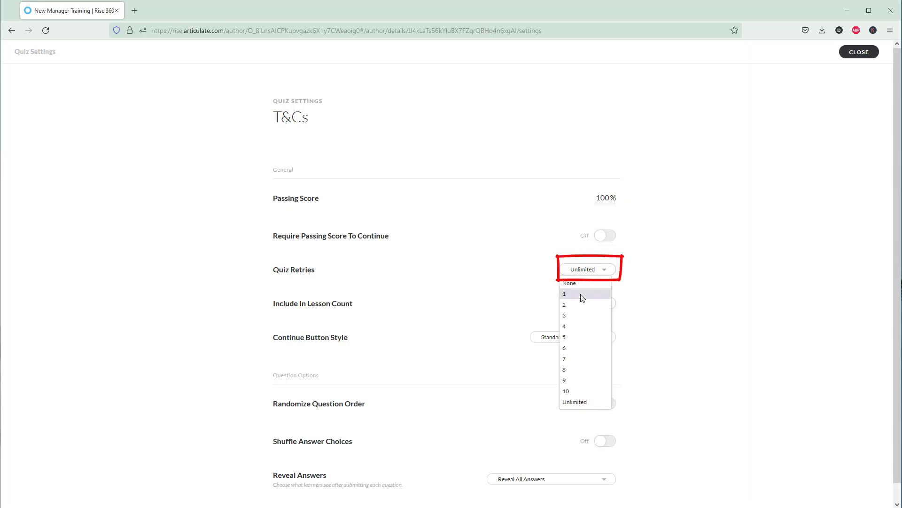
pyautogui.click(603, 270)
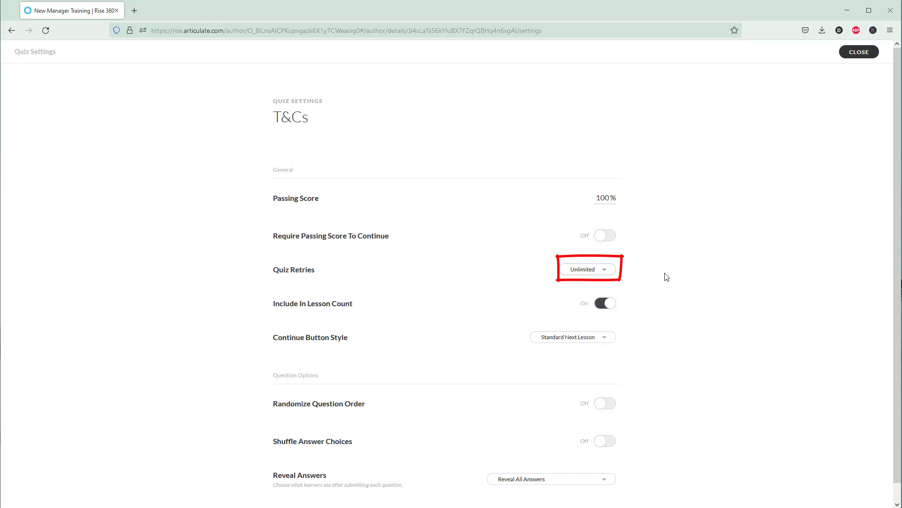
pyautogui.click(599, 240)
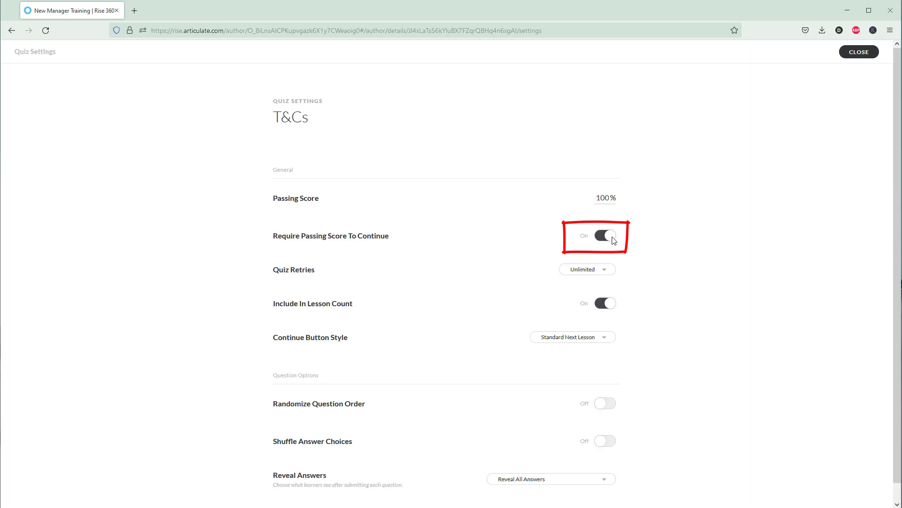
pyautogui.click(852, 55)
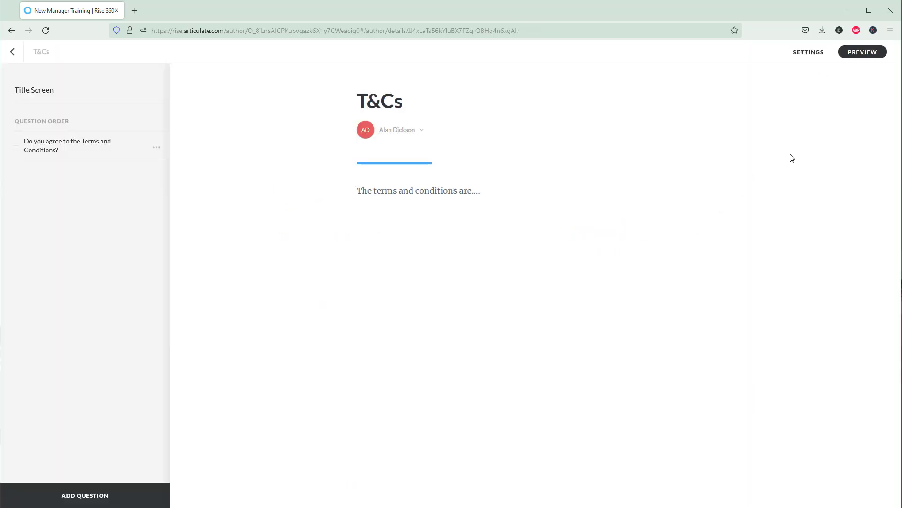
# Step: Preview the course from the outline and open the T&Cs lesson under Conclusion
pyautogui.click(17, 53)
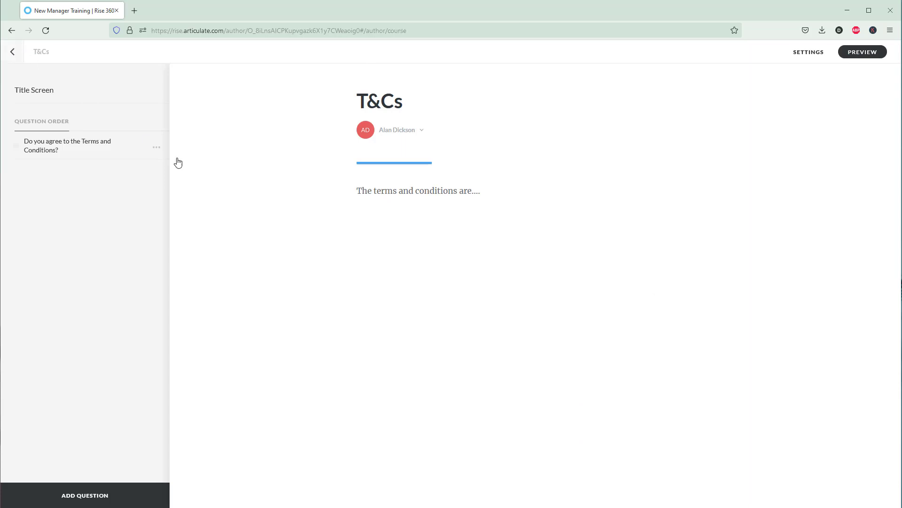
pyautogui.scroll(-4, 635, 226)
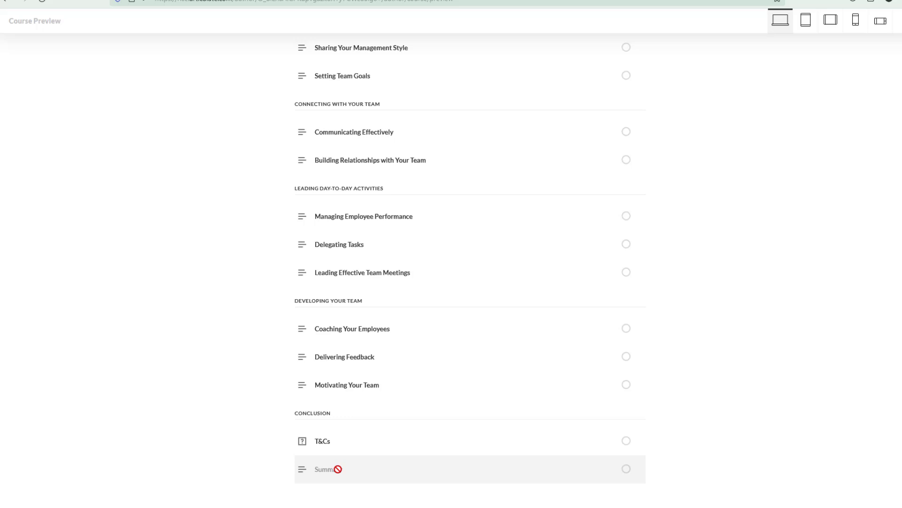
pyautogui.click(382, 436)
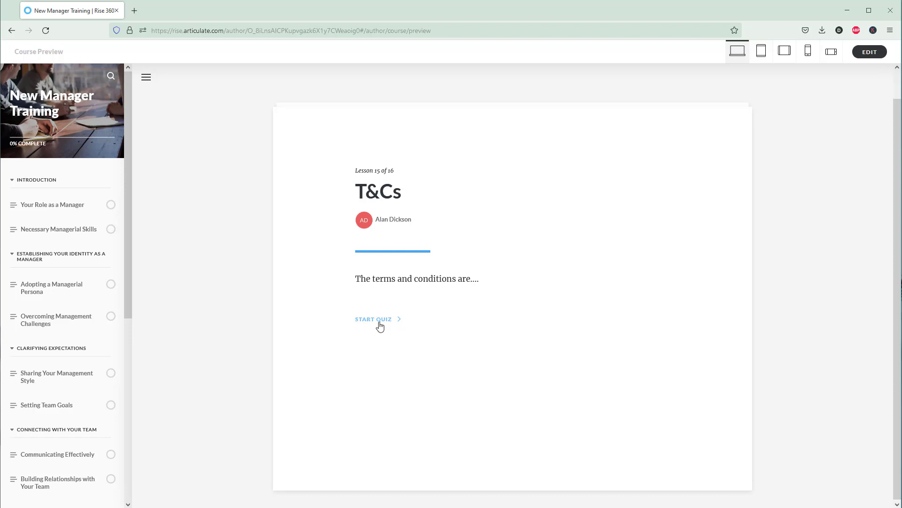
# Step: Take the quiz answering No, getting 0%, and confirm Lesson 16 Summary stays locked
pyautogui.click(380, 326)
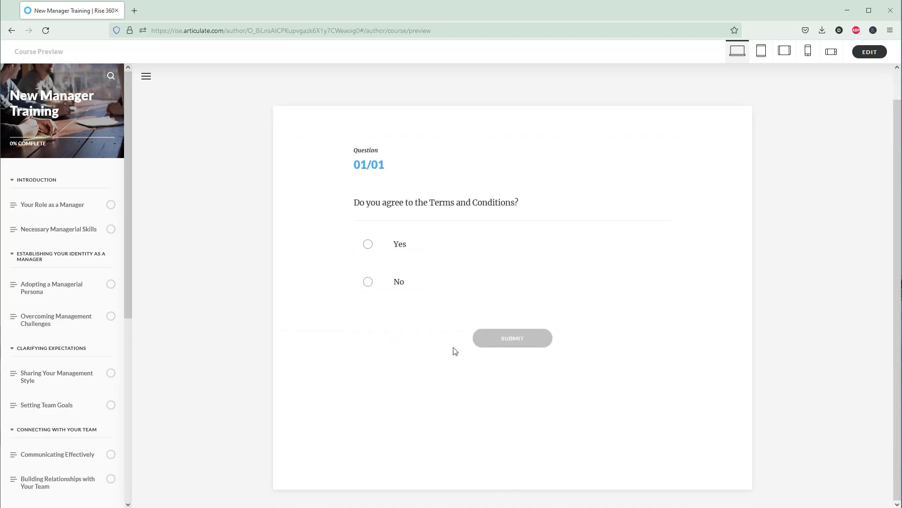
pyautogui.click(369, 283)
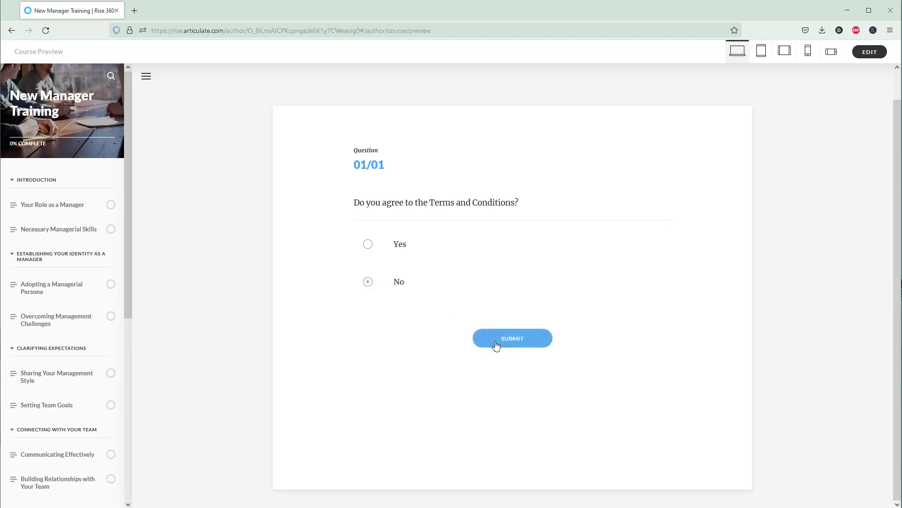
pyautogui.click(533, 339)
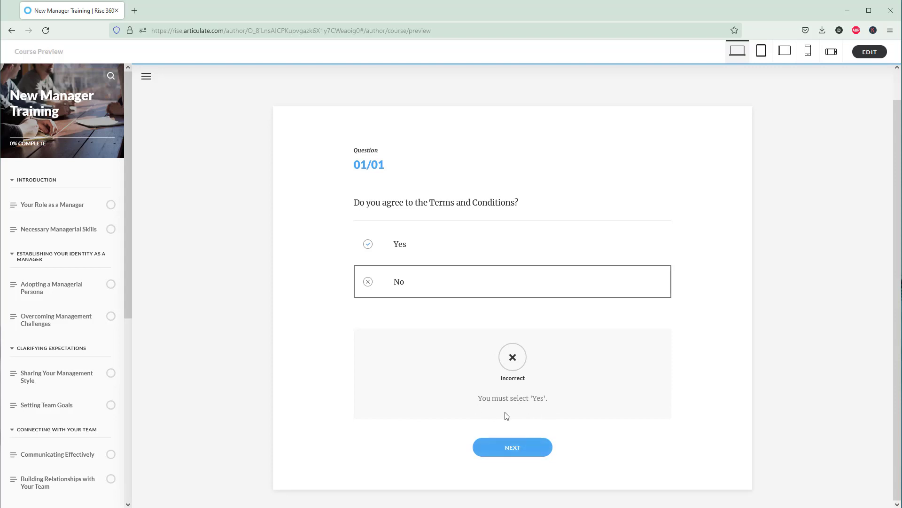
pyautogui.click(517, 452)
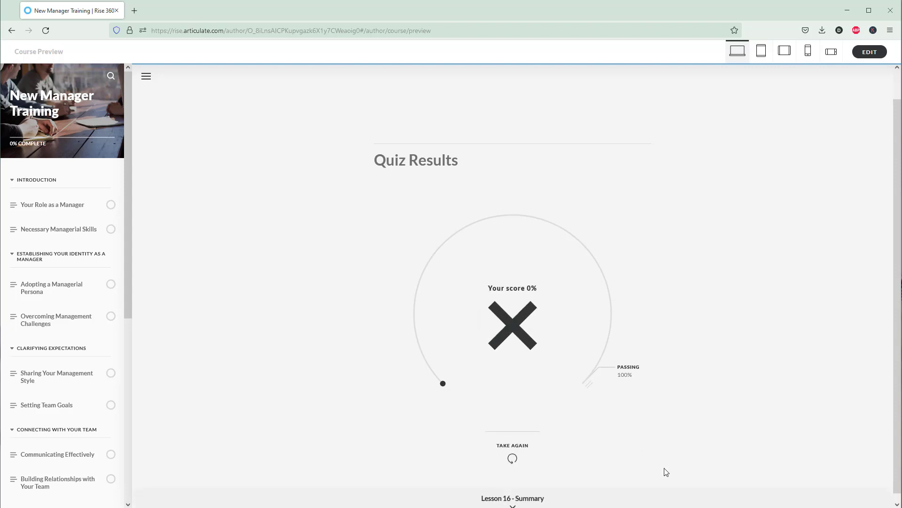
pyautogui.scroll(-1, 635, 416)
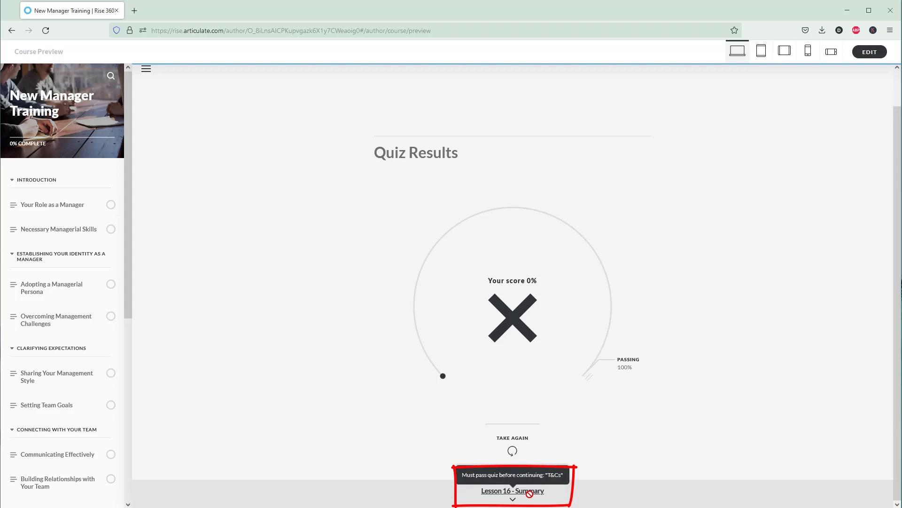
# Step: Retake the quiz answering Yes for 100%, then continue into Lesson 16 - Summary
pyautogui.click(512, 452)
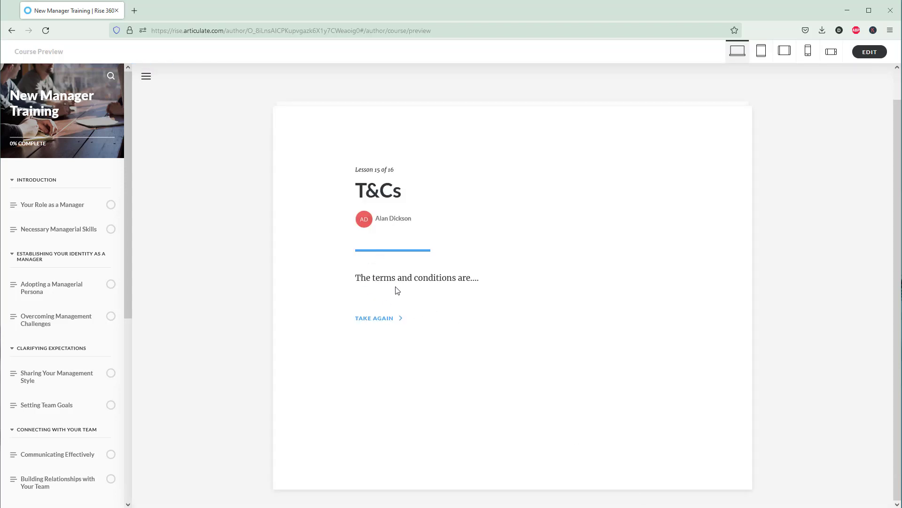
pyautogui.click(383, 319)
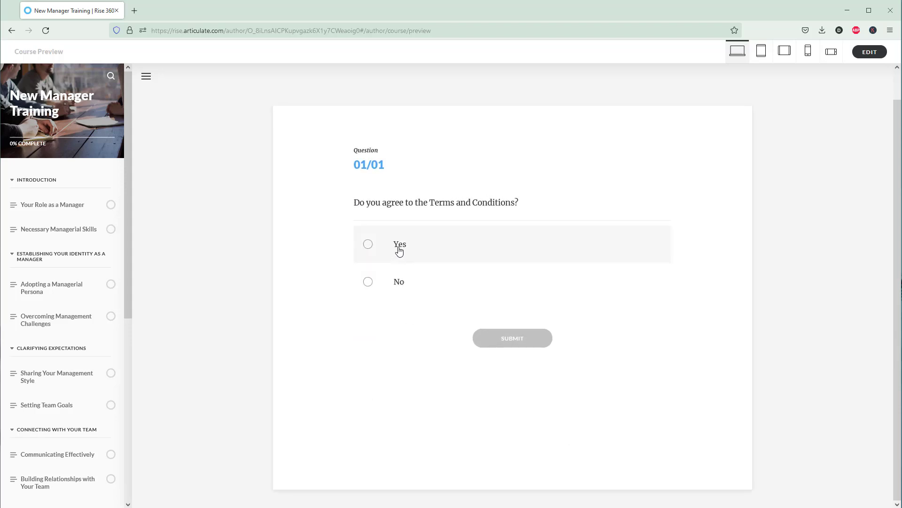
pyautogui.click(399, 250)
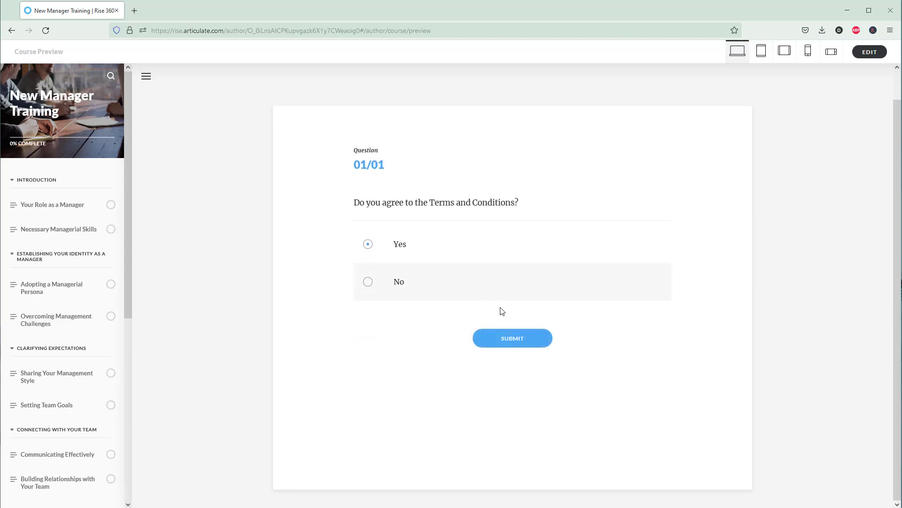
pyautogui.click(530, 344)
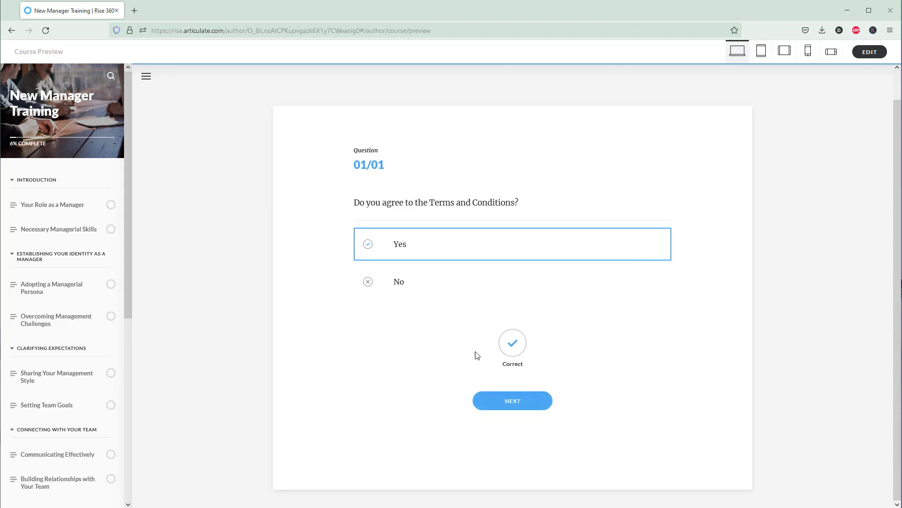
pyautogui.press('Return')
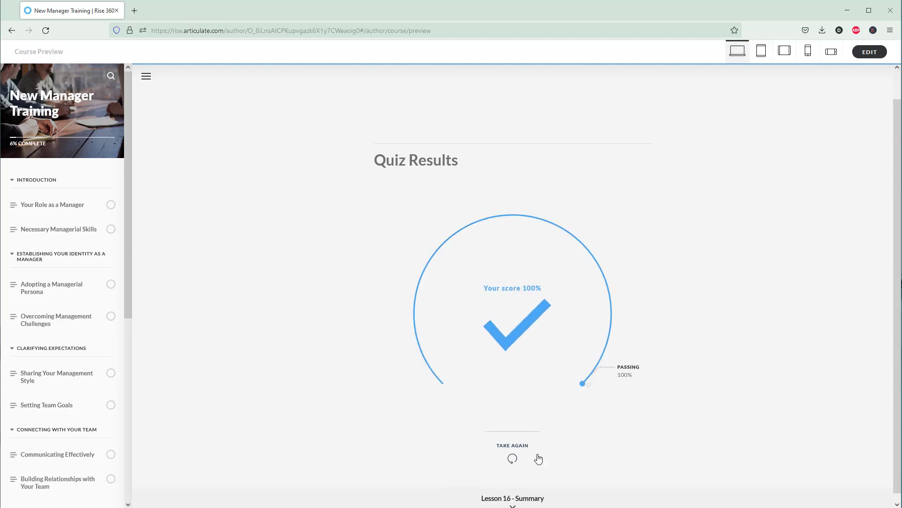
pyautogui.scroll(-1, 593, 455)
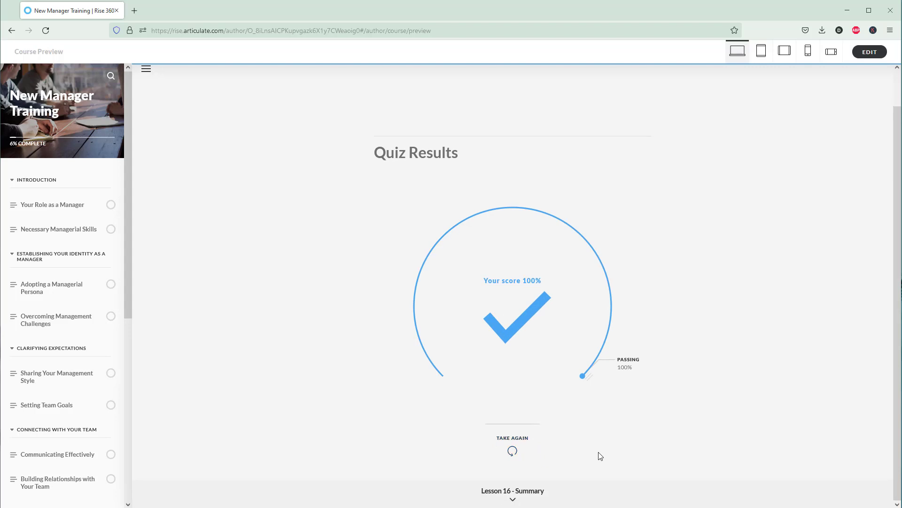
pyautogui.click(535, 495)
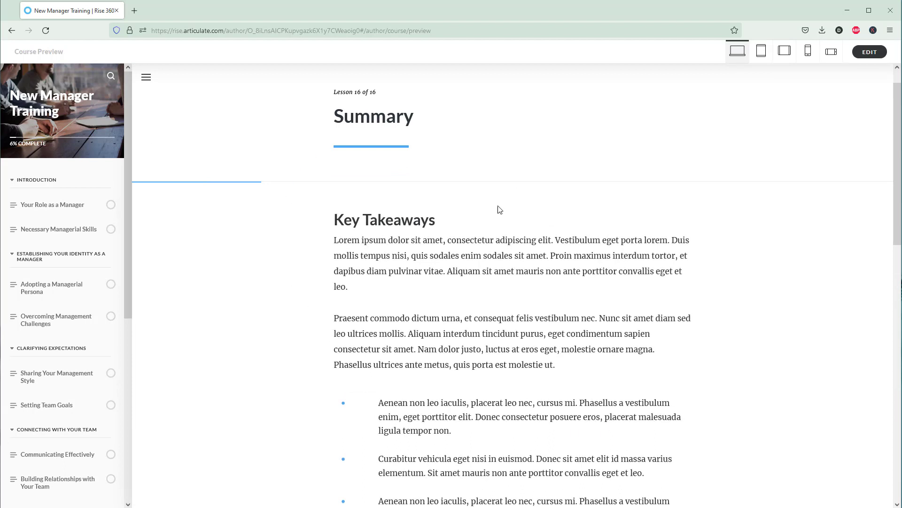
# Step: Exit preview, open the T&Cs quiz in the editor, then return to the course outline
pyautogui.click(867, 53)
pyautogui.scroll(-15, 507, 296)
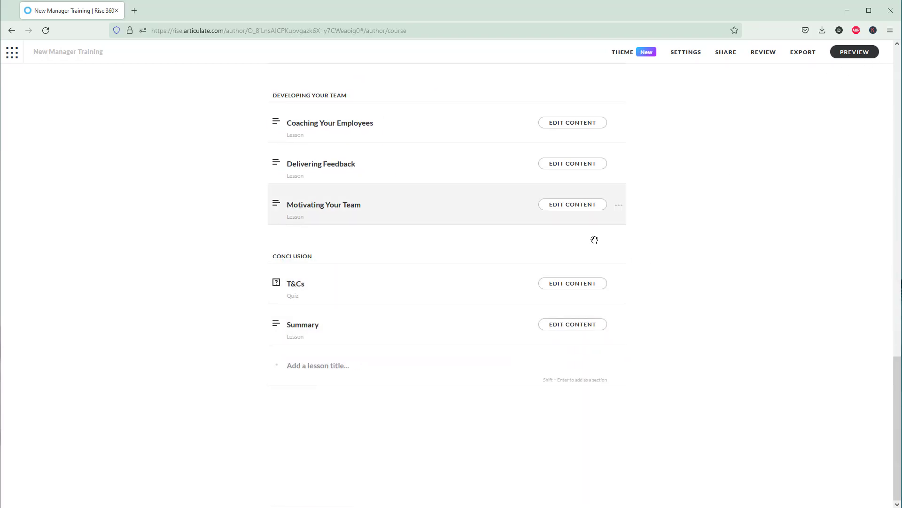
pyautogui.click(573, 283)
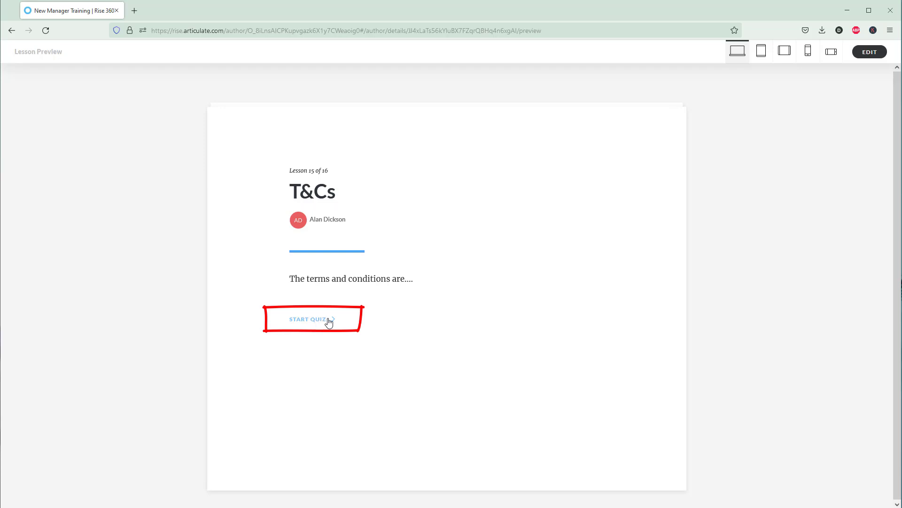
pyautogui.click(871, 53)
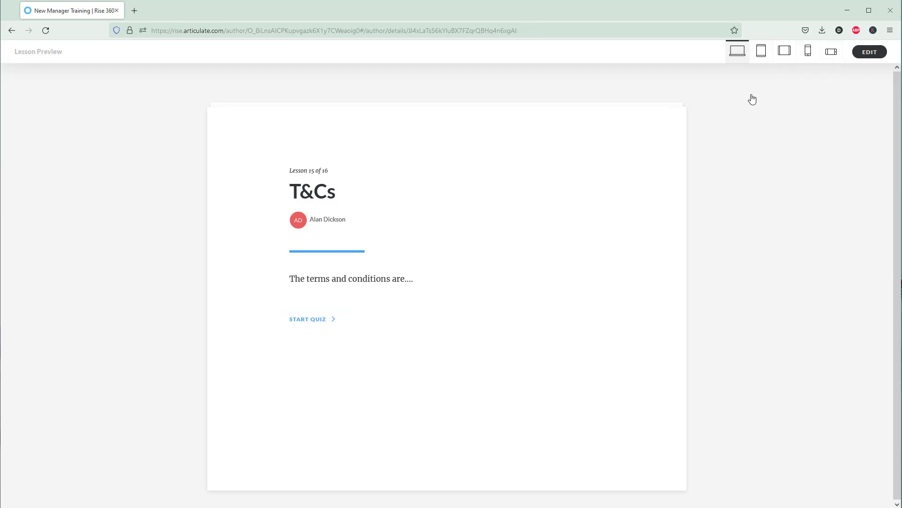
pyautogui.click(21, 52)
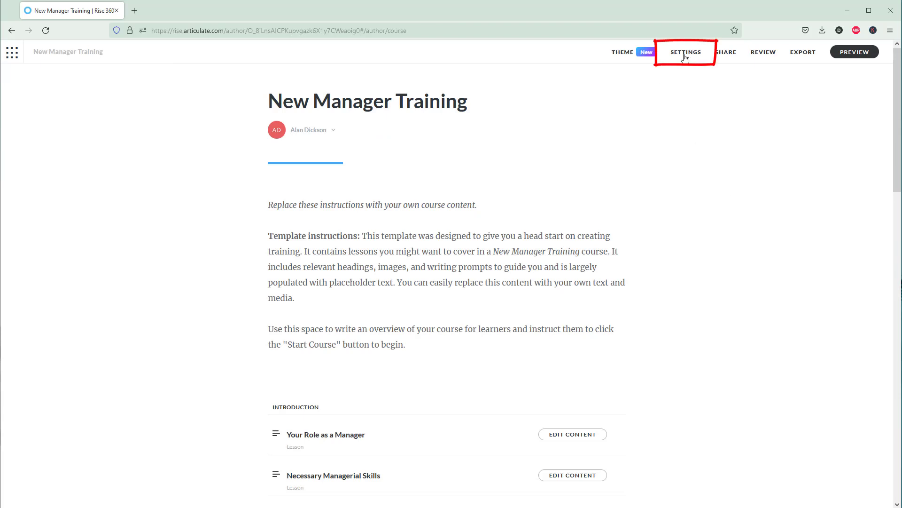
# Step: In course settings, show the custom labels and switch the label set from English 1 to English
pyautogui.scroll(-4, 414, 212)
pyautogui.scroll(4, 376, 446)
pyautogui.click(689, 53)
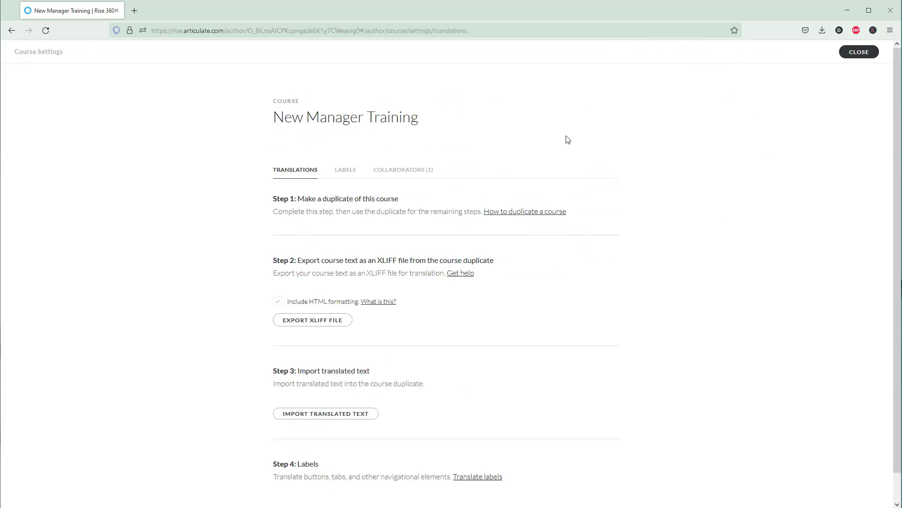
pyautogui.click(352, 173)
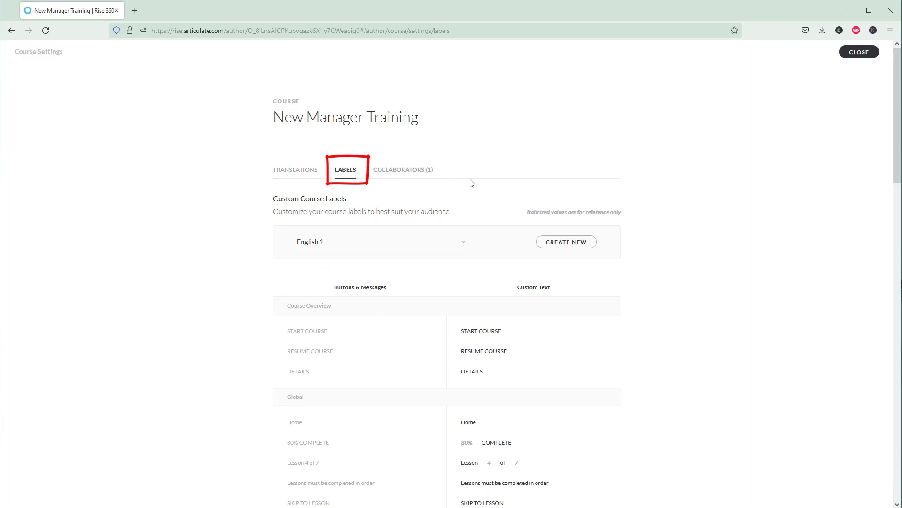
pyautogui.click(429, 249)
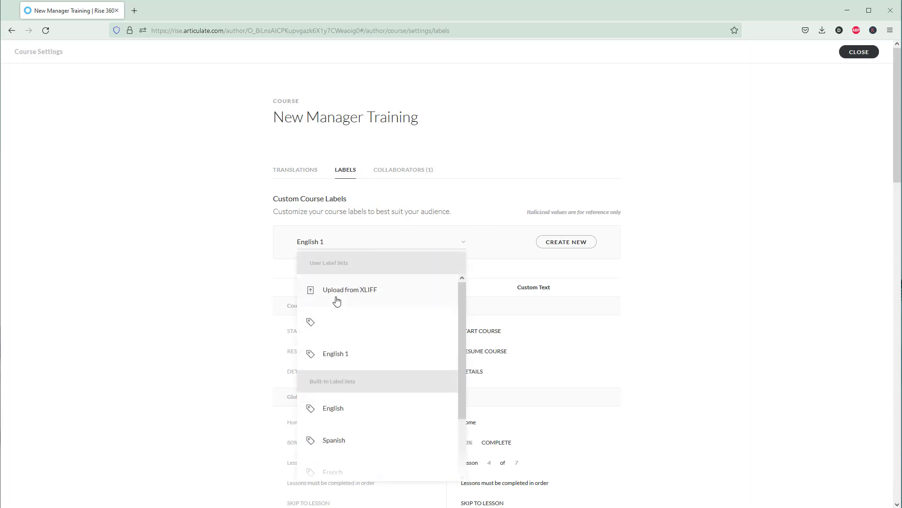
pyautogui.click(349, 416)
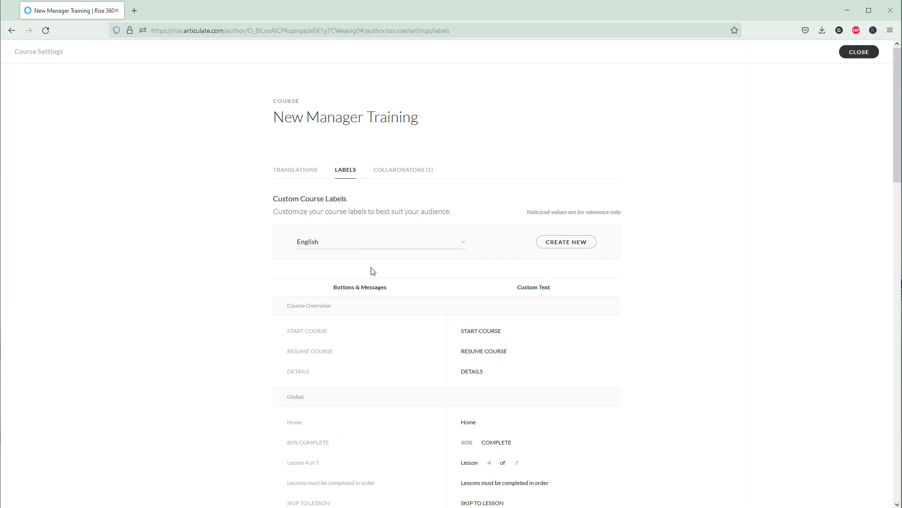
# Step: Create a new label set from English named 'English T&C'
pyautogui.click(573, 248)
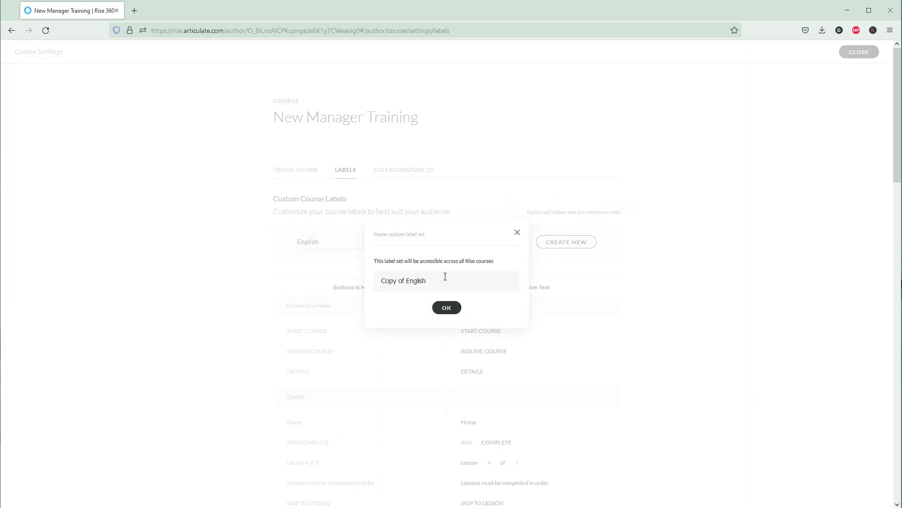
pyautogui.tripleClick(393, 281)
pyautogui.write('English T&C')
pyautogui.click(452, 311)
# Step: Change the Quiz & Knowledge Check START QUIZ label to 'Agree to T&Cs'
pyautogui.scroll(-5, 580, 342)
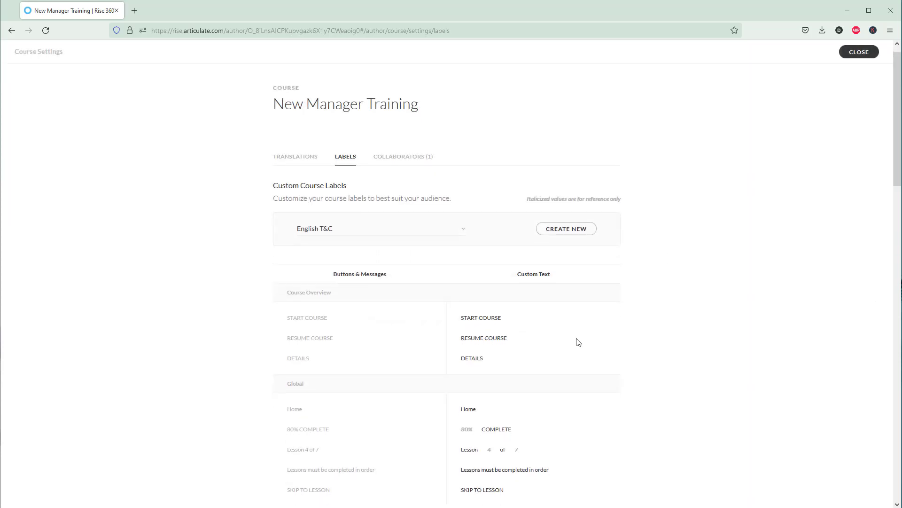
pyautogui.scroll(-1, 582, 345)
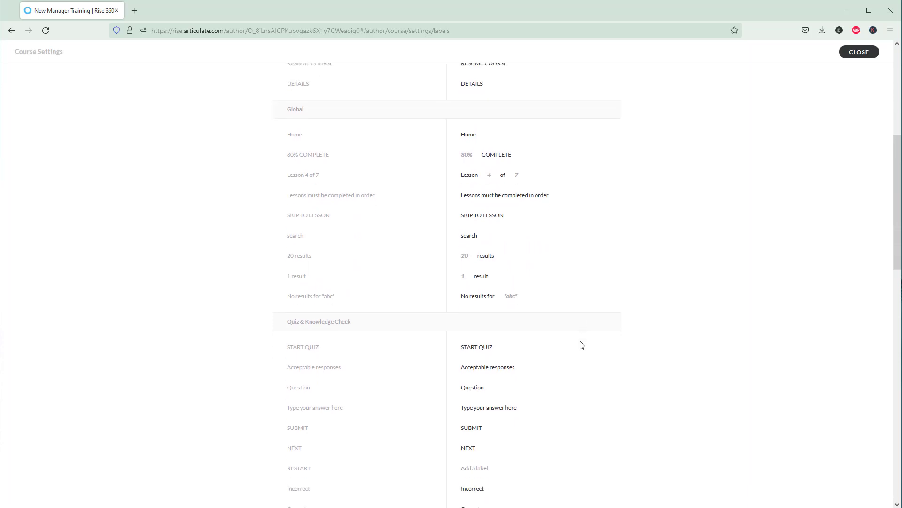
pyautogui.scroll(-1, 582, 345)
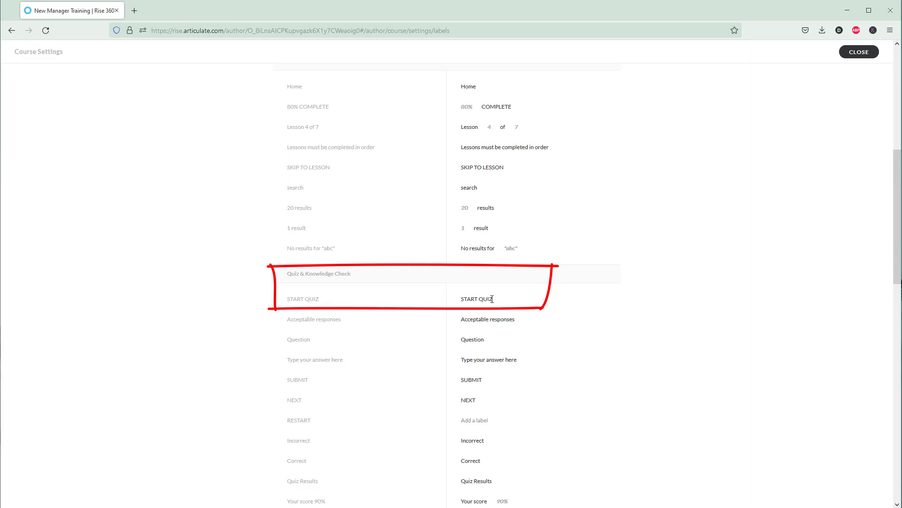
pyautogui.moveTo(459, 298); pyautogui.dragTo(464, 303)
pyautogui.click(497, 303)
pyautogui.press('BackSpace')
pyautogui.press('BackSpace')
pyautogui.press('BackSpace')
pyautogui.press('BackSpace')
pyautogui.press('BackSpace')
pyautogui.press('BackSpace')
pyautogui.press('BackSpace')
pyautogui.press('BackSpace')
pyautogui.write('Agree to Terms and Con')
pyautogui.press('BackSpace')
pyautogui.press('BackSpace')
pyautogui.press('BackSpace')
# Step: Close course settings, preview the course, and open the T&Cs lesson under Conclusion
pyautogui.click(868, 54)
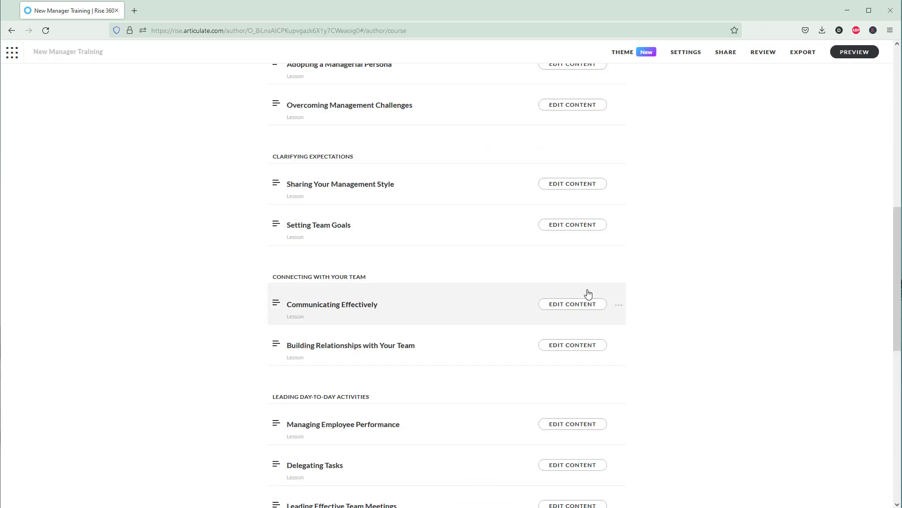
pyautogui.click(855, 53)
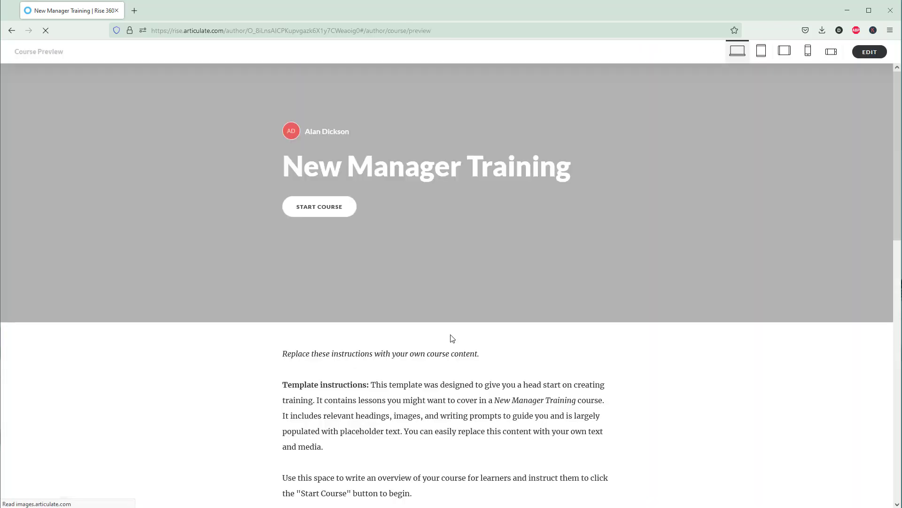
pyautogui.scroll(-10, 533, 386)
pyautogui.scroll(-2, 533, 386)
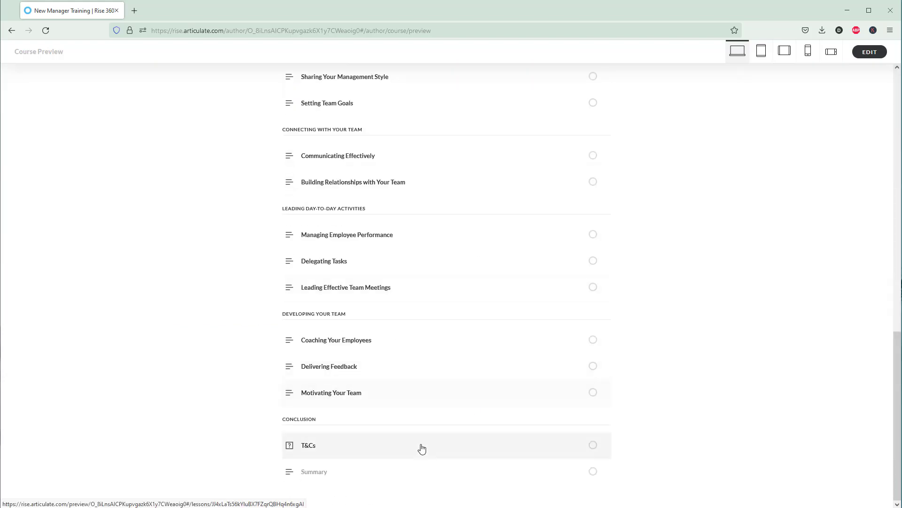
pyautogui.click(597, 441)
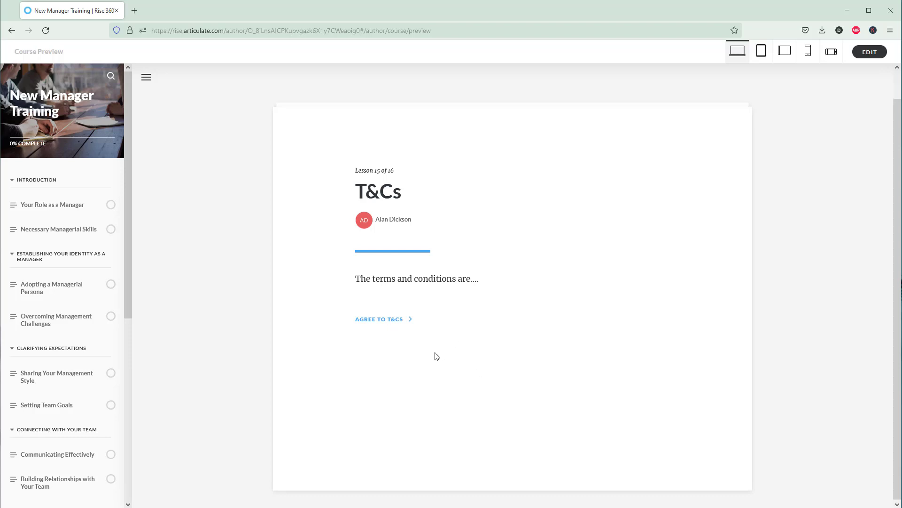
# Step: Start the T&Cs quiz via 'Agree to T&Cs', answer Yes, and continue to Lesson 16 - Summary
pyautogui.click(409, 320)
pyautogui.click(409, 254)
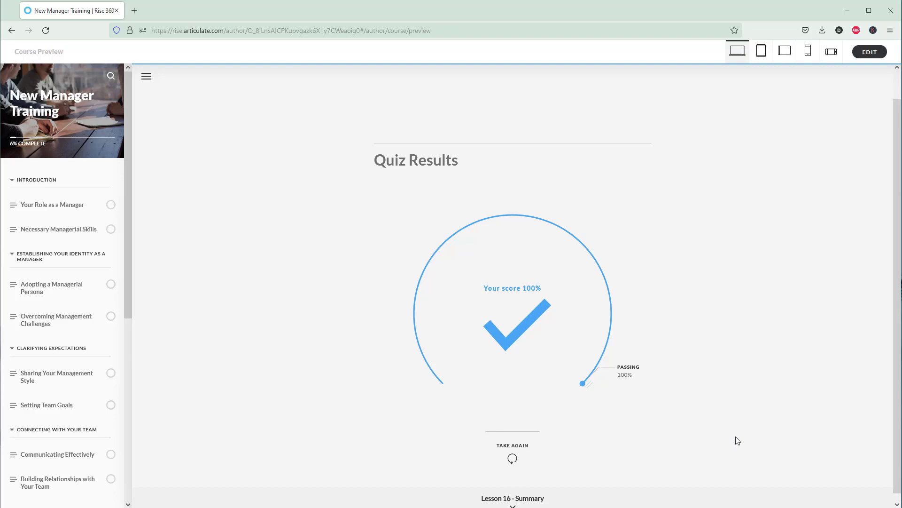
pyautogui.scroll(-1, 566, 452)
pyautogui.click(581, 488)
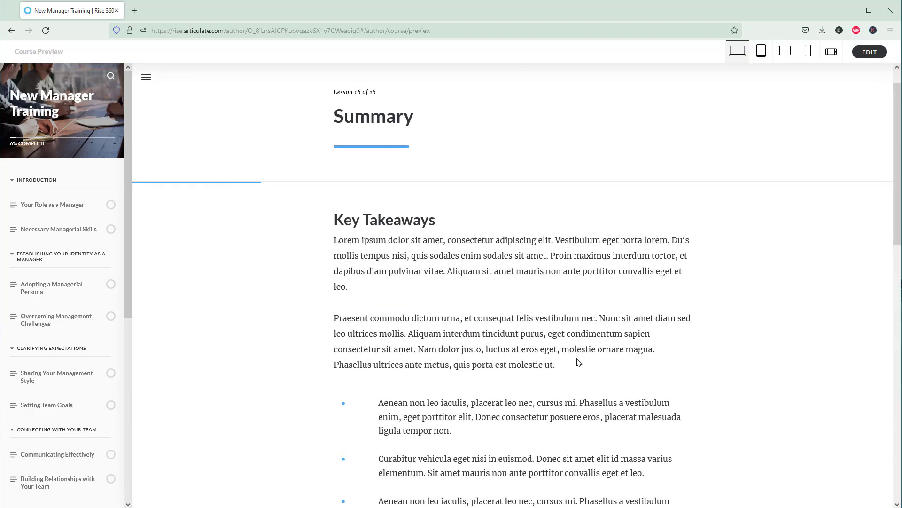
pyautogui.scroll(-9, 816, 319)
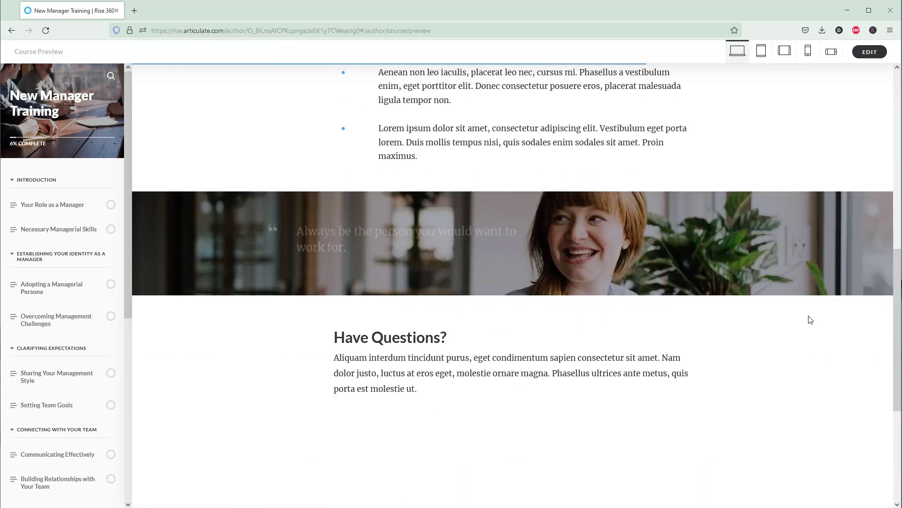
pyautogui.scroll(7, 809, 319)
pyautogui.scroll(3, 808, 319)
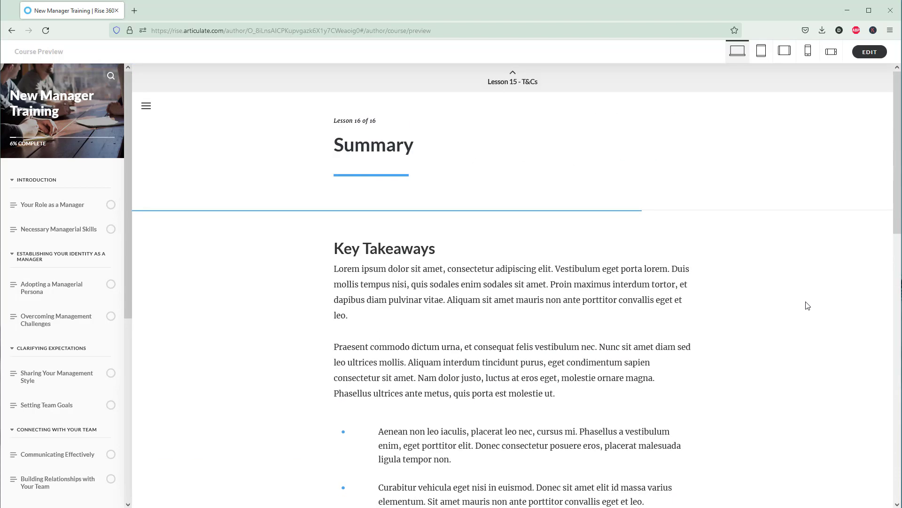